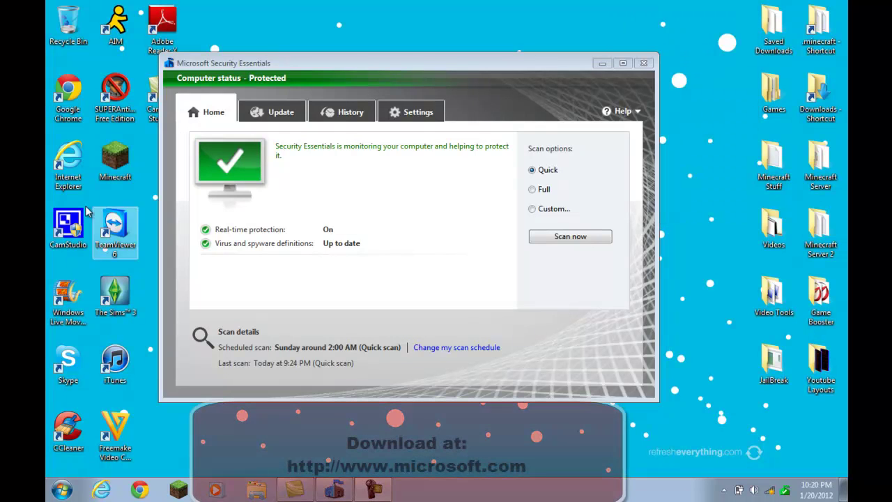
Drag the Security Essentials window a little down and to the left from its Home page.
{"action": "mouse_move", "coordinate": [383, 58]}
{"action": "left_mouse_down"}
{"action": "mouse_move", "coordinate": [411, 70]}
{"action": "mouse_move", "coordinate": [377, 70]}
{"action": "left_mouse_up"}
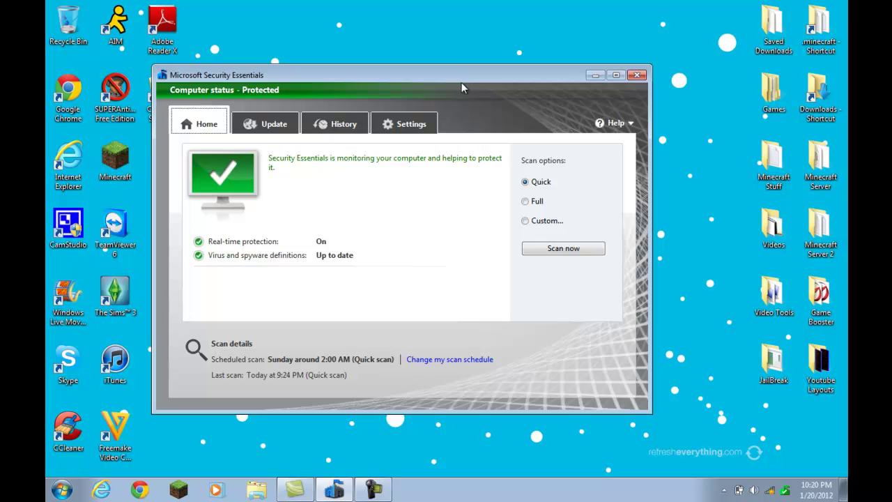
{"action": "left_click", "coordinate": [616, 75]}
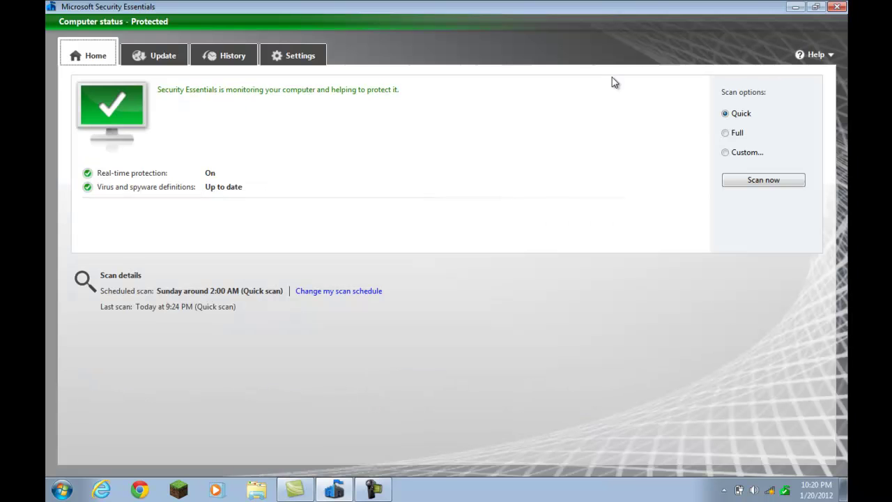
{"action": "left_click", "coordinate": [830, 55]}
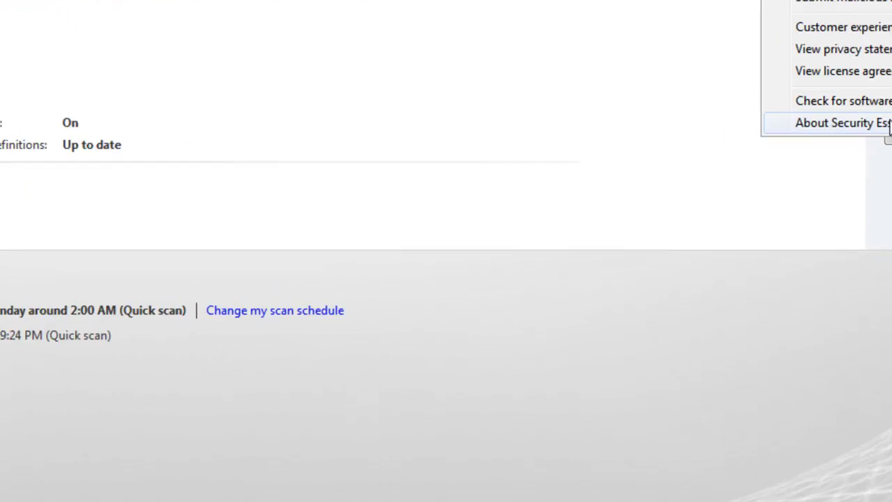
{"action": "left_click", "coordinate": [728, 173]}
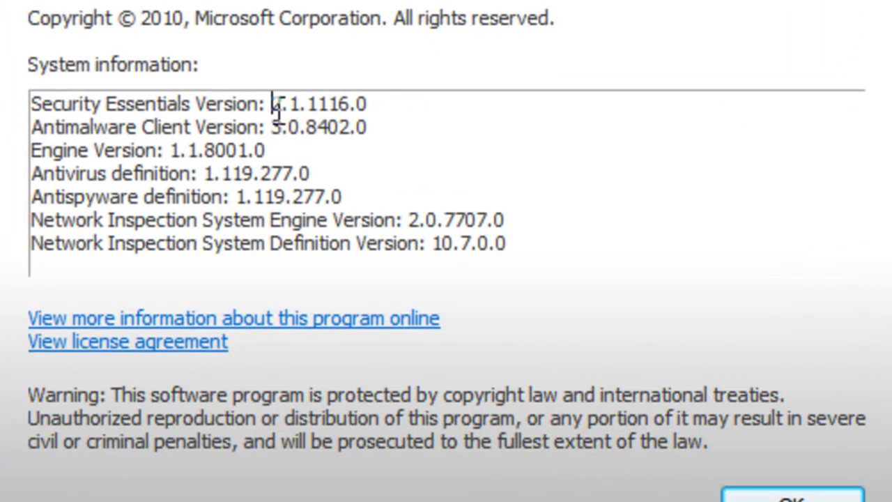
{"action": "left_click_drag", "start_coordinate": [271, 104], "coordinate": [301, 106]}
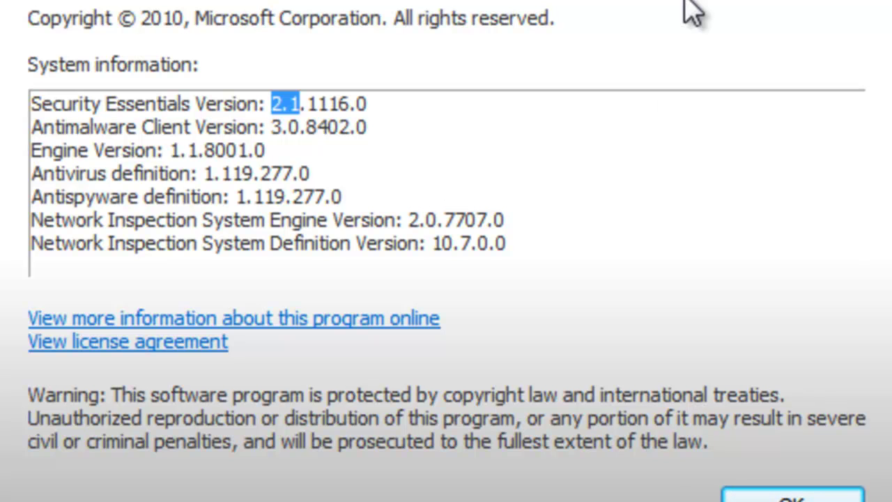
{"action": "left_click", "coordinate": [273, 104]}
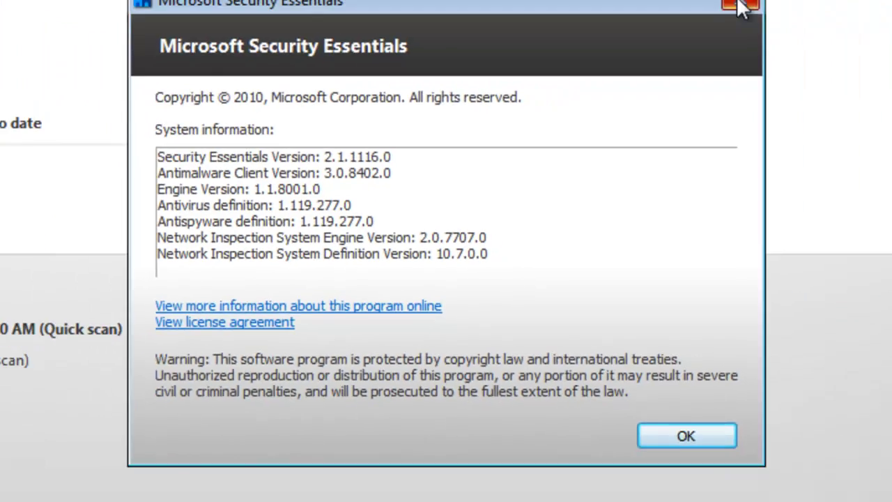
{"action": "left_click", "coordinate": [739, 5]}
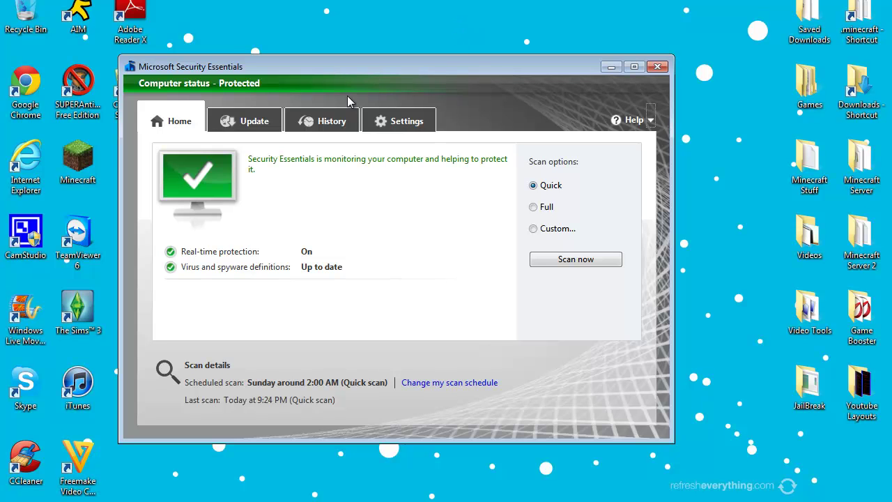
{"action": "left_click", "coordinate": [259, 122]}
{"action": "left_click", "coordinate": [324, 125]}
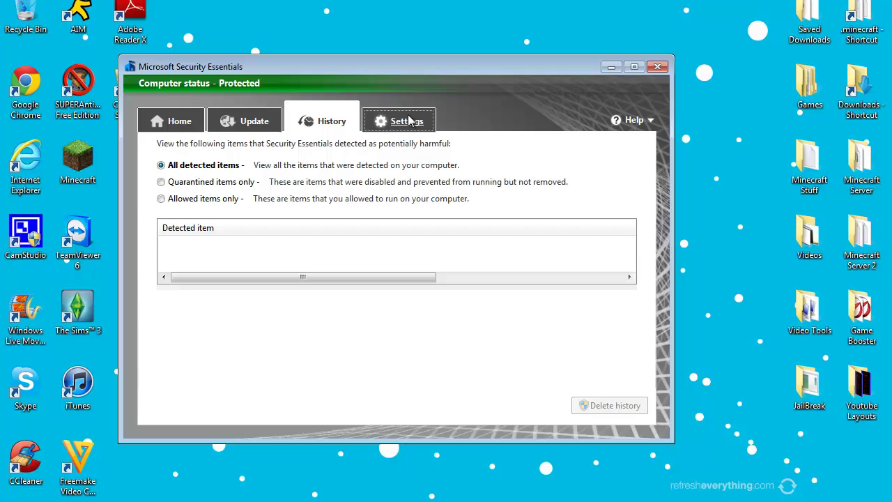
{"action": "left_click", "coordinate": [411, 120]}
{"action": "left_click", "coordinate": [160, 120]}
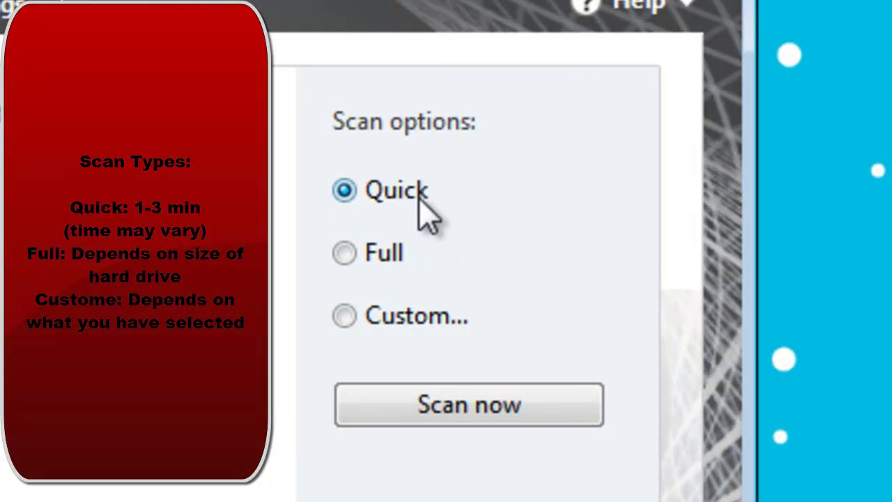
{"action": "left_click", "coordinate": [434, 406]}
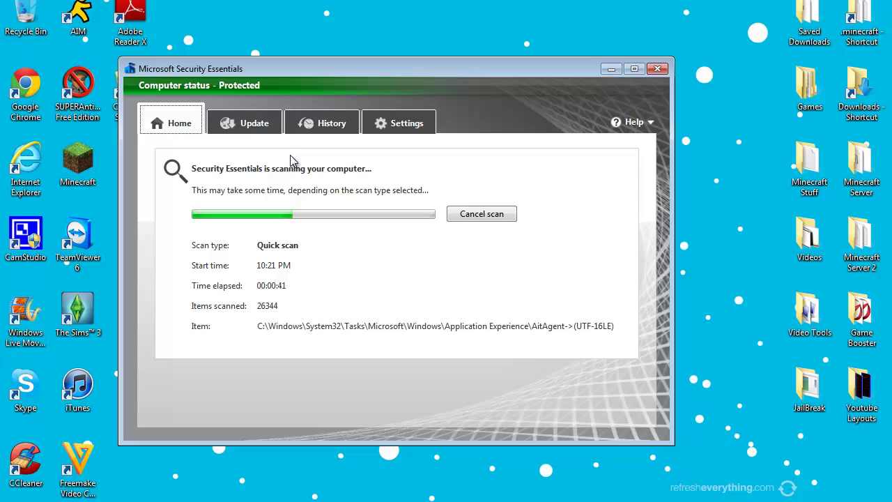
{"action": "left_click", "coordinate": [512, 217]}
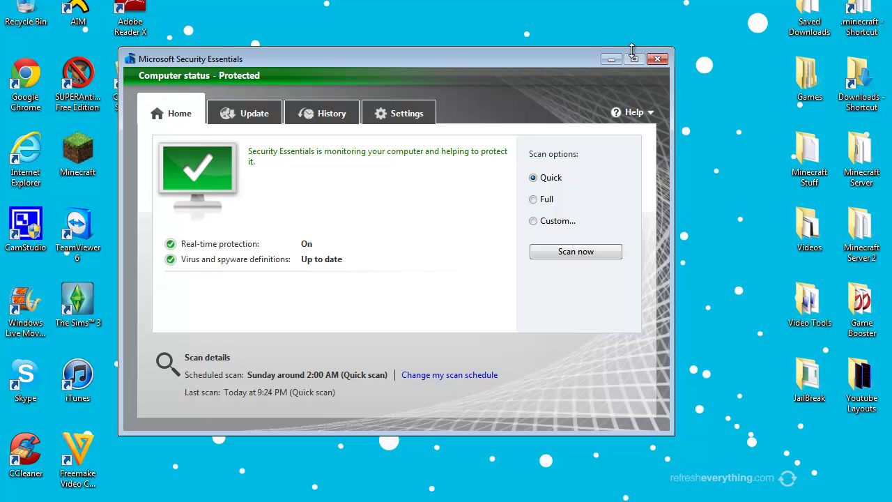
Nudge the window left and down, then back toward the right.
{"action": "left_click_drag", "start_coordinate": [583, 60], "coordinate": [545, 73]}
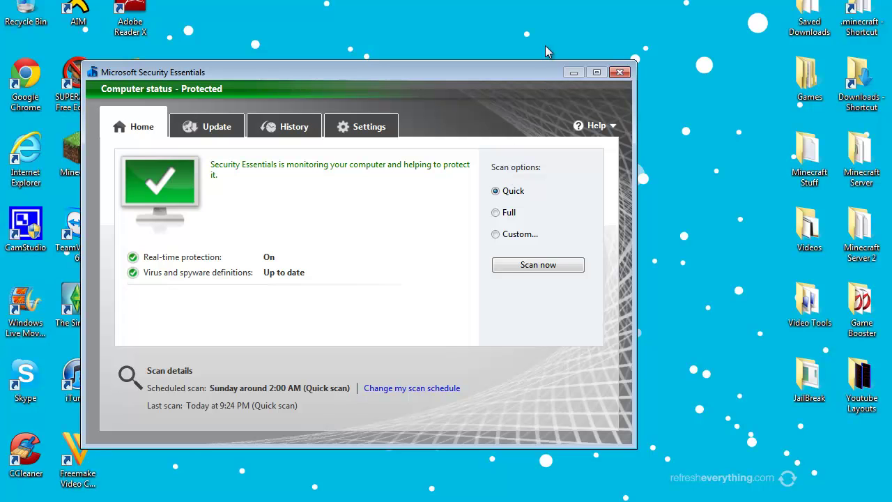
{"action": "mouse_move", "coordinate": [539, 74]}
{"action": "left_mouse_down"}
{"action": "mouse_move", "coordinate": [577, 73]}
{"action": "mouse_move", "coordinate": [527, 51]}
{"action": "mouse_move", "coordinate": [525, 71]}
{"action": "left_mouse_up"}
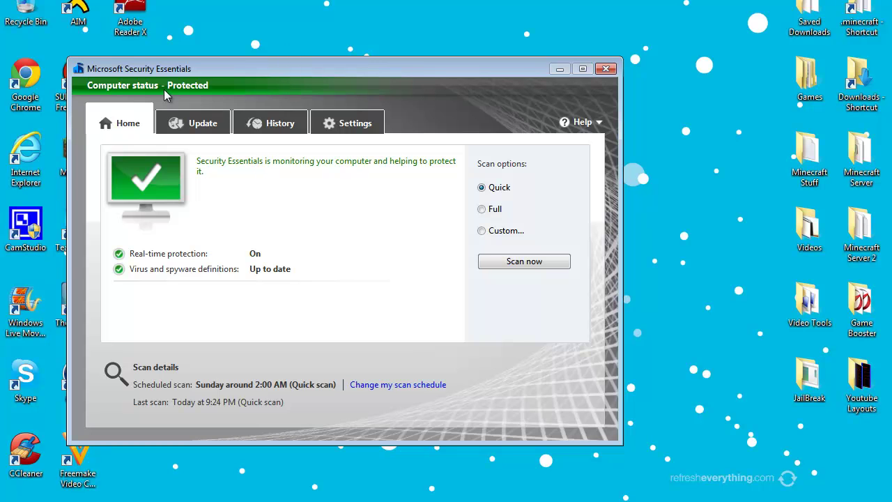
View the up-to-date definitions status on Update, then switch to the empty History list.
{"action": "left_click", "coordinate": [193, 133]}
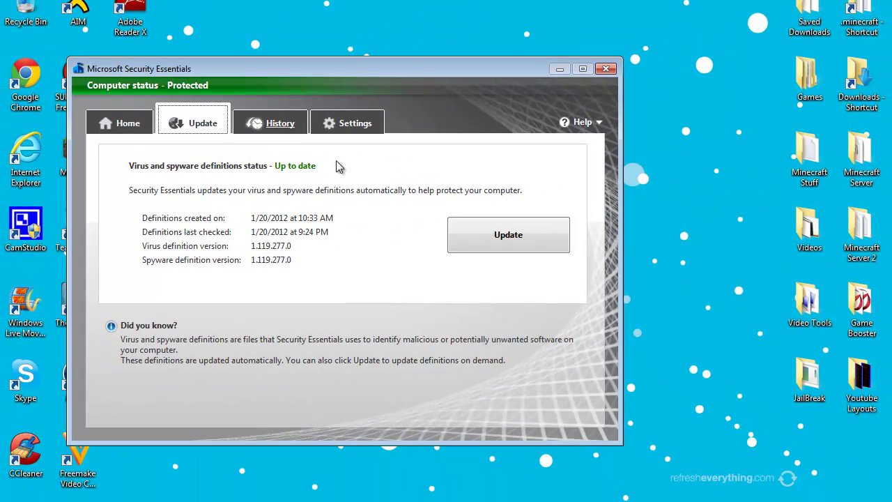
{"action": "left_click", "coordinate": [266, 125]}
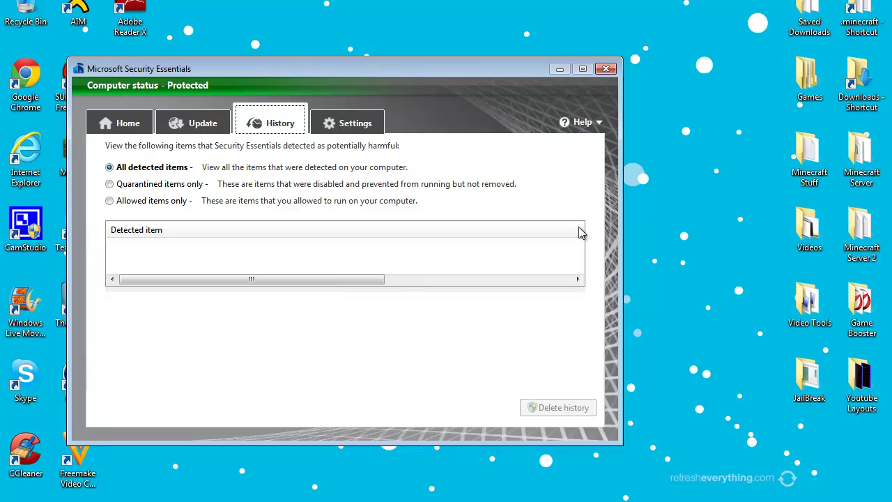
Shift the window right and toggle History between Quarantined items only and Allowed items only, ending on Allowed.
{"action": "left_click_drag", "start_coordinate": [467, 69], "coordinate": [497, 87]}
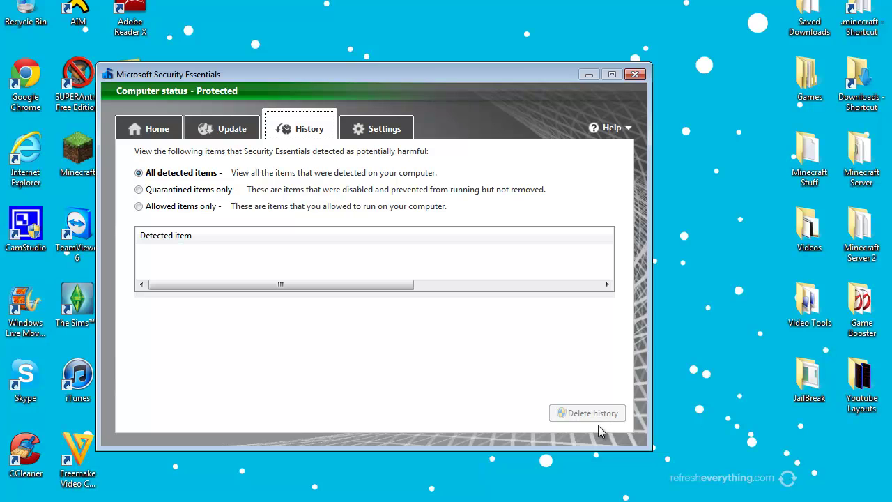
{"action": "left_click", "coordinate": [169, 194]}
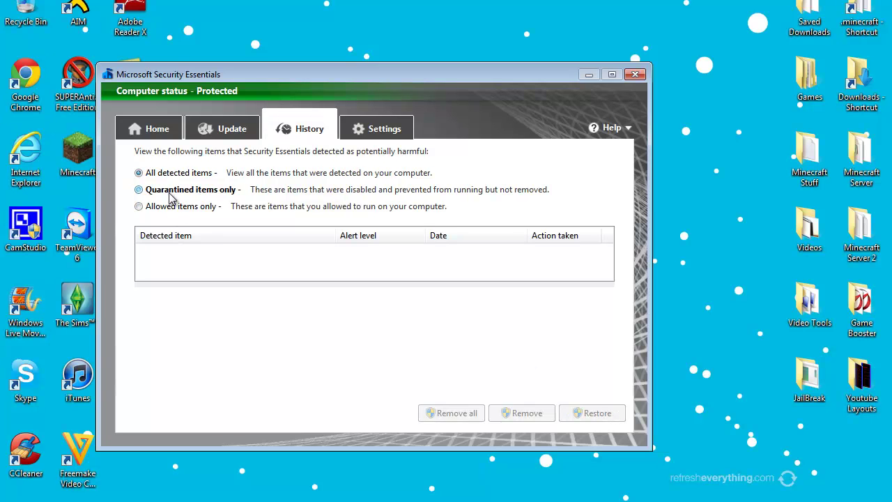
{"action": "left_click", "coordinate": [174, 207]}
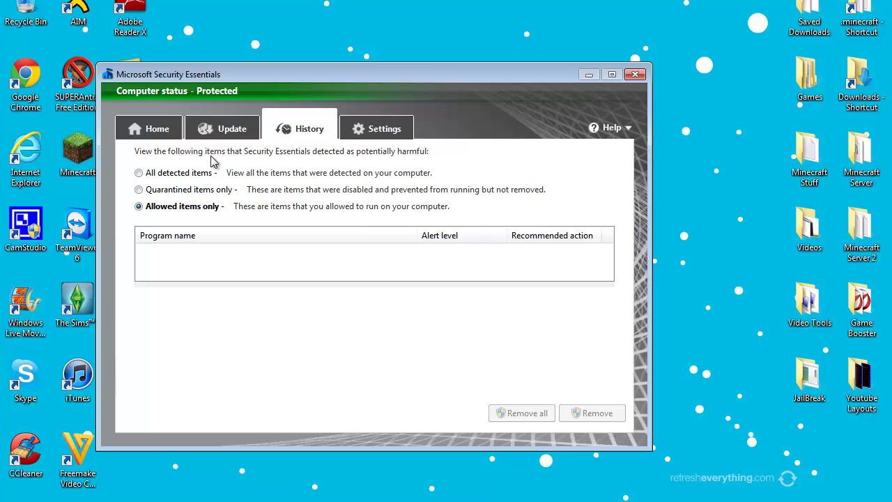
{"action": "left_click", "coordinate": [190, 192]}
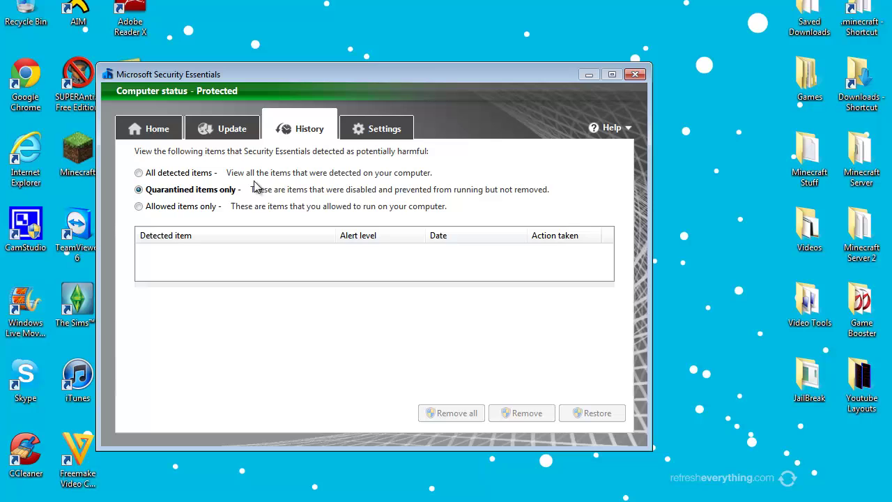
{"action": "left_click", "coordinate": [201, 209]}
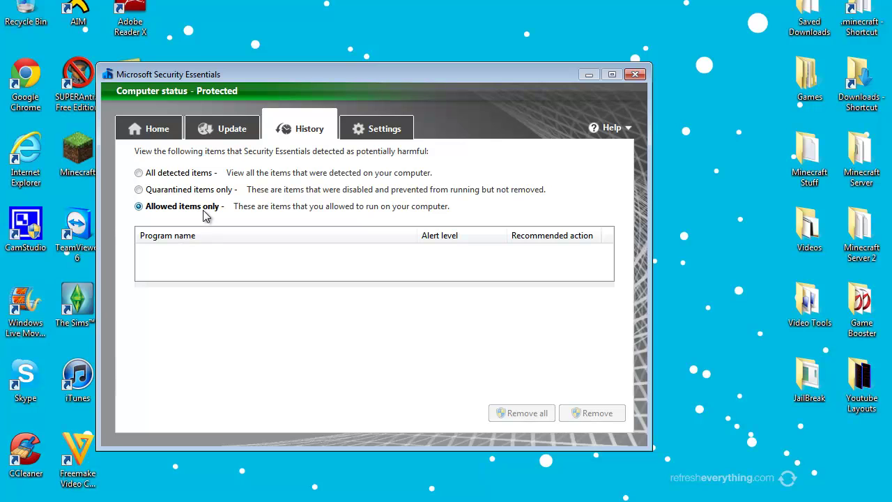
Reposition the window, enlarge the history list, show All detected items, then go to Settings.
{"action": "left_click_drag", "start_coordinate": [249, 75], "coordinate": [227, 76]}
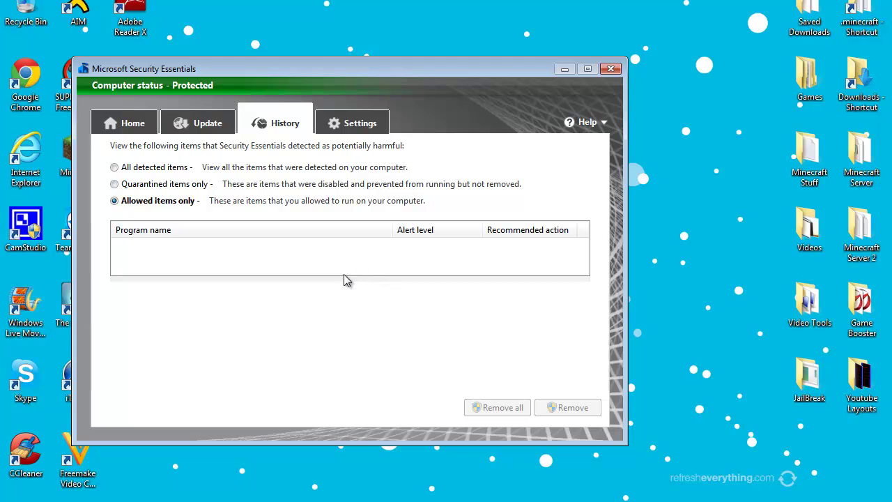
{"action": "left_click_drag", "start_coordinate": [344, 276], "coordinate": [375, 338]}
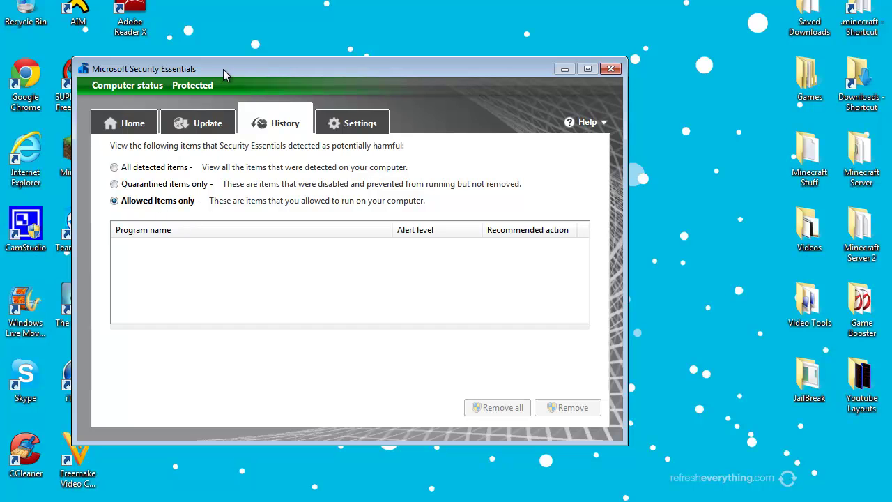
{"action": "left_click_drag", "start_coordinate": [222, 69], "coordinate": [256, 52]}
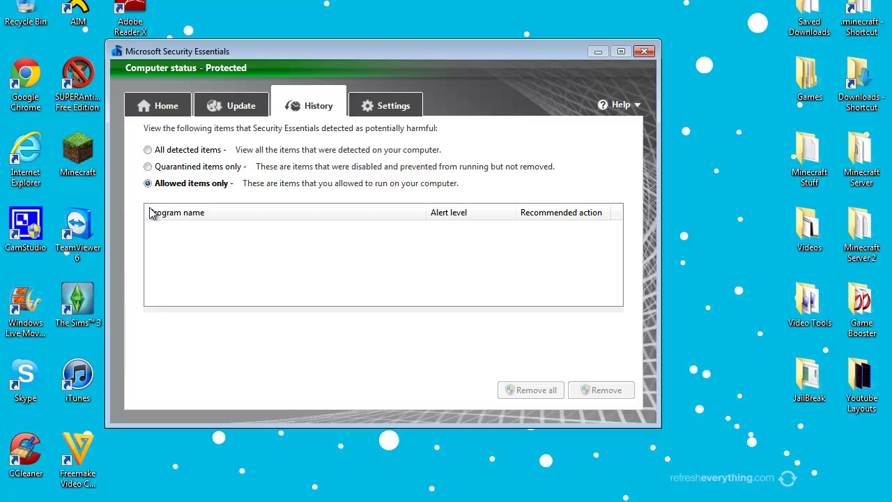
{"action": "left_click", "coordinate": [196, 152]}
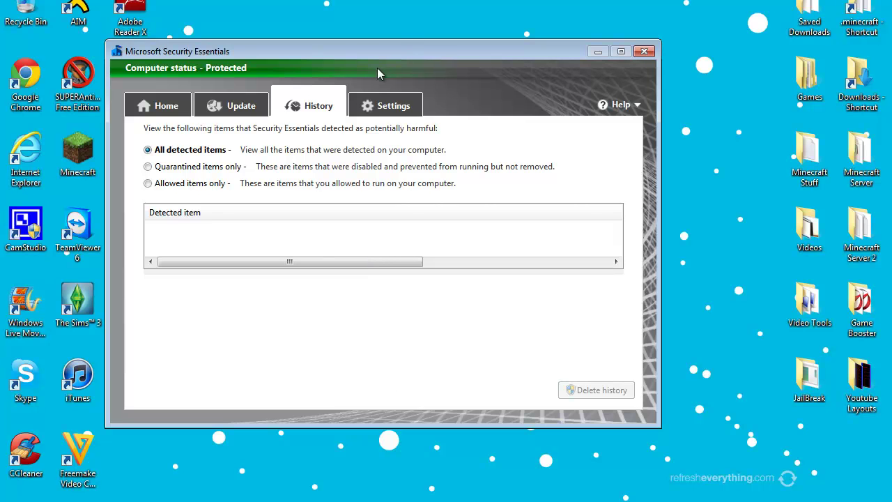
{"action": "left_click", "coordinate": [379, 106]}
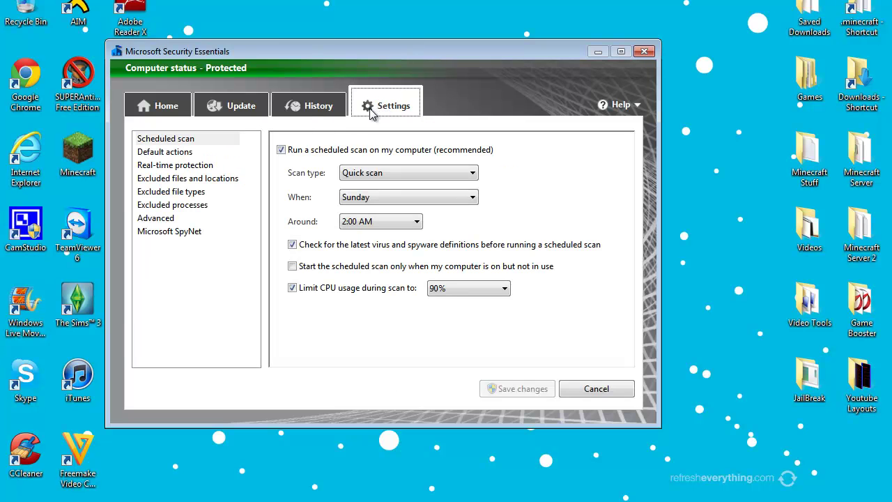
{"action": "left_click", "coordinate": [169, 219]}
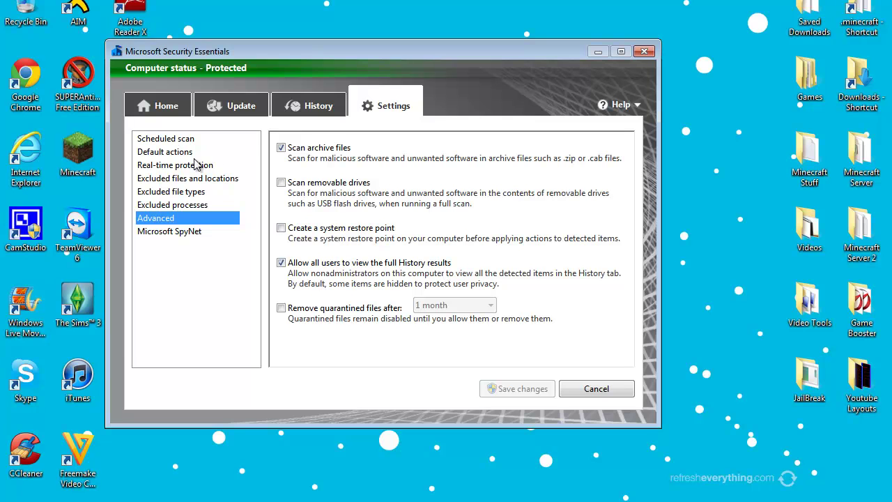
{"action": "left_click", "coordinate": [145, 137]}
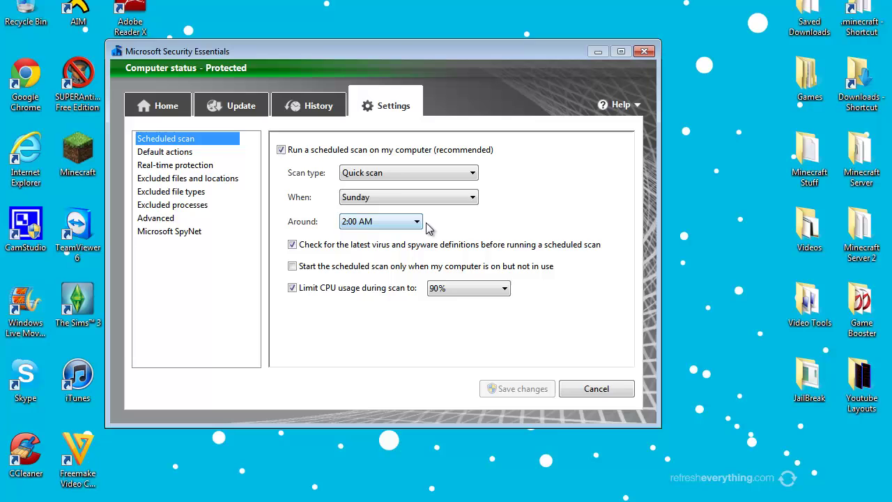
Untick the definitions check before scheduled scans and raise the window slightly.
{"action": "left_click", "coordinate": [509, 253]}
{"action": "left_click", "coordinate": [509, 254]}
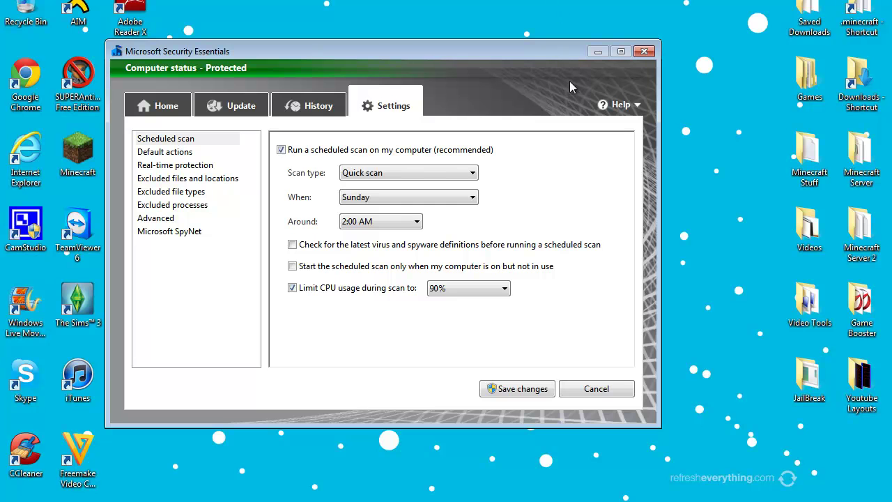
{"action": "left_click_drag", "start_coordinate": [545, 53], "coordinate": [546, 35]}
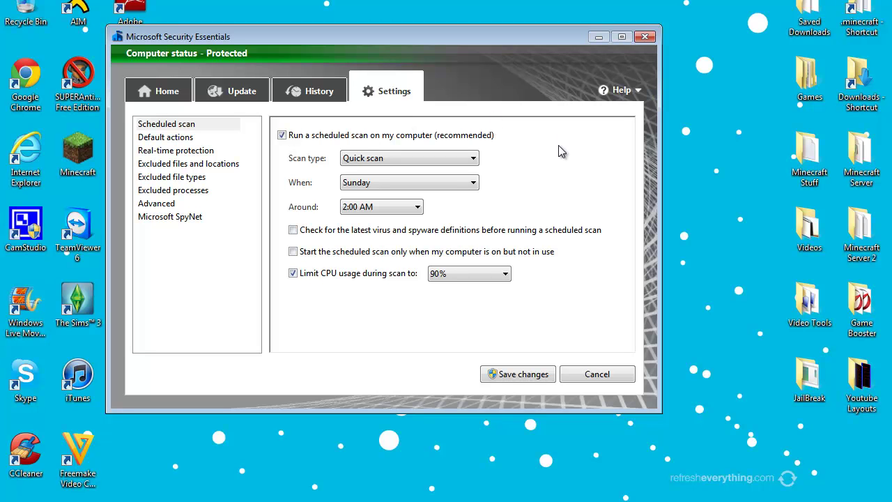
Keep the scheduled scan as Quick scan on Sunday, restoring the start time to 2:00 AM.
{"action": "left_click", "coordinate": [430, 158]}
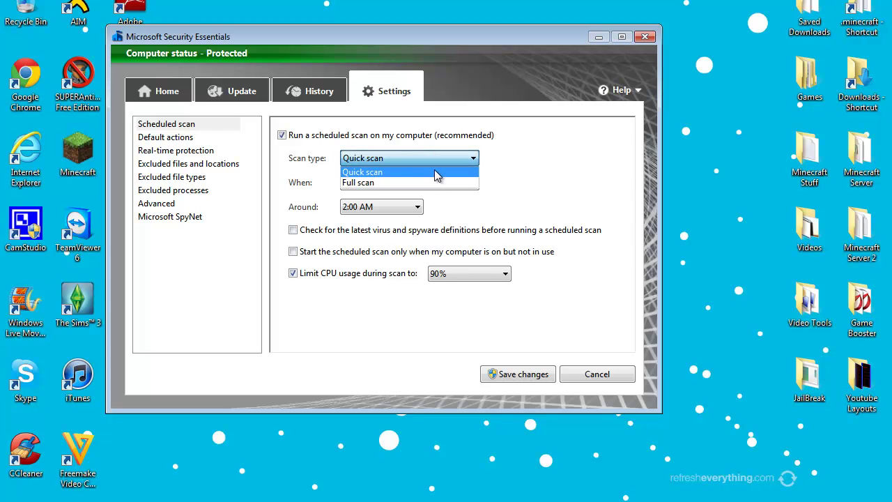
{"action": "left_click", "coordinate": [437, 173]}
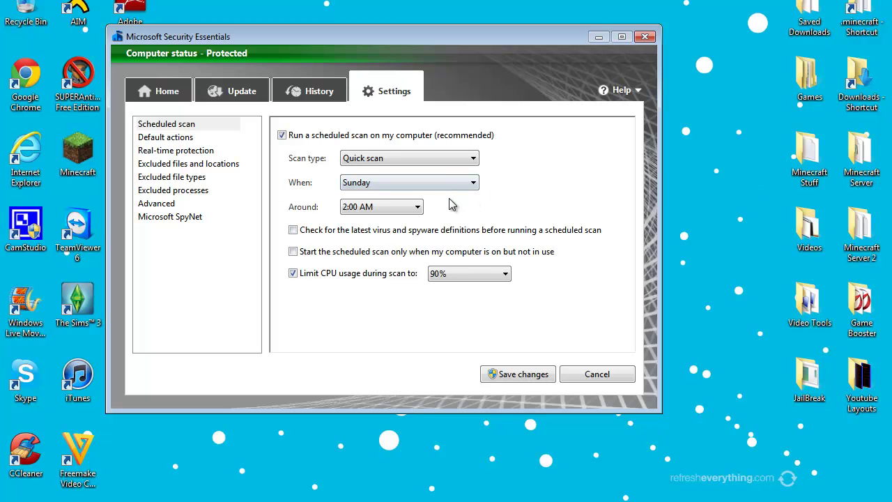
{"action": "left_click", "coordinate": [454, 184]}
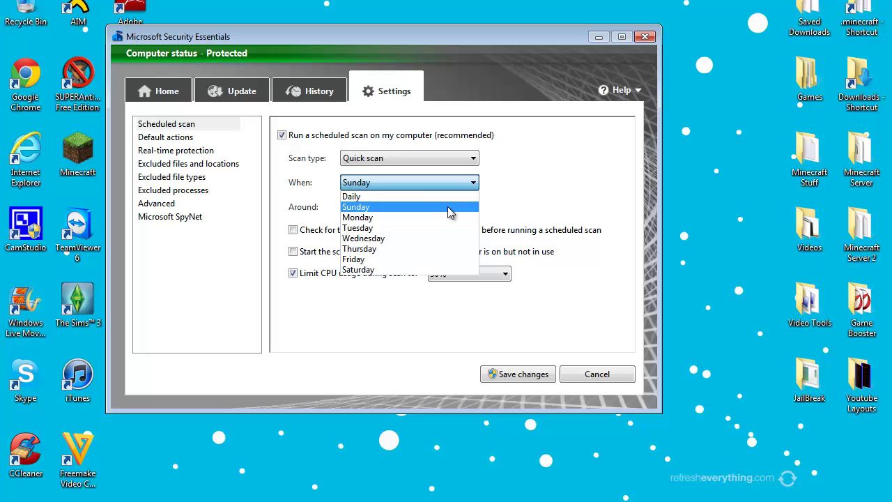
{"action": "left_click", "coordinate": [456, 207]}
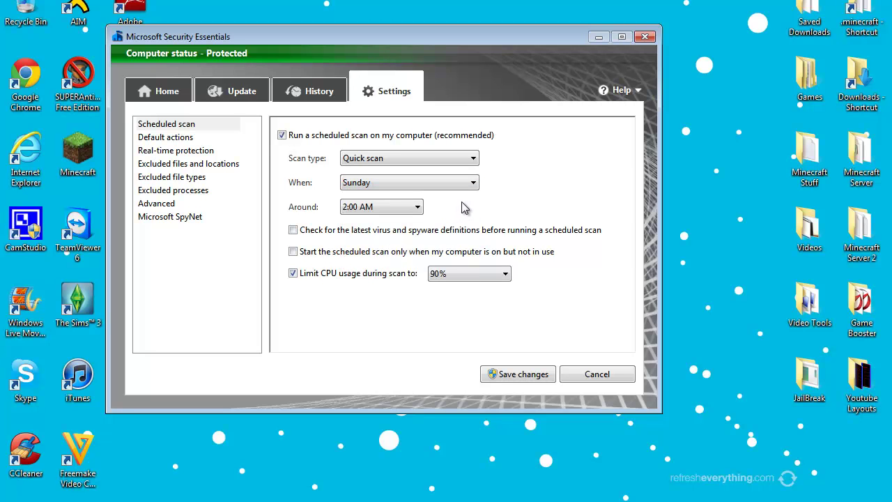
{"action": "left_click", "coordinate": [412, 208]}
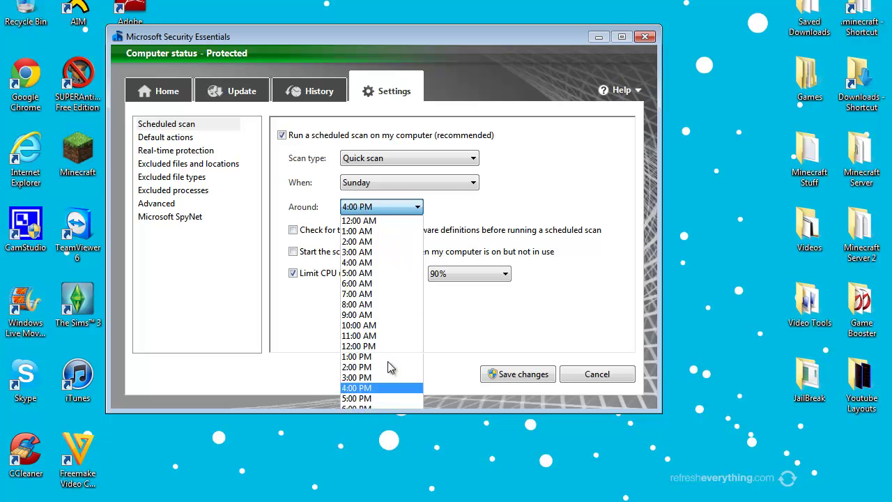
{"action": "left_click", "coordinate": [389, 387]}
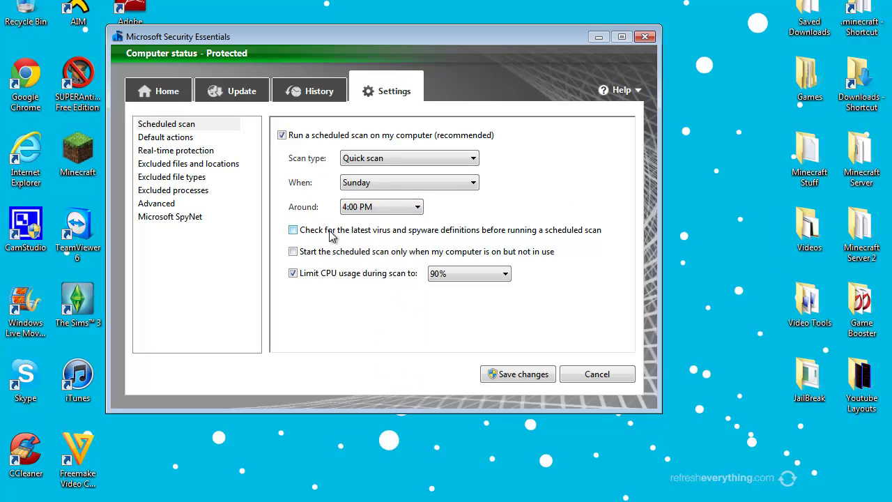
{"action": "left_click", "coordinate": [368, 207]}
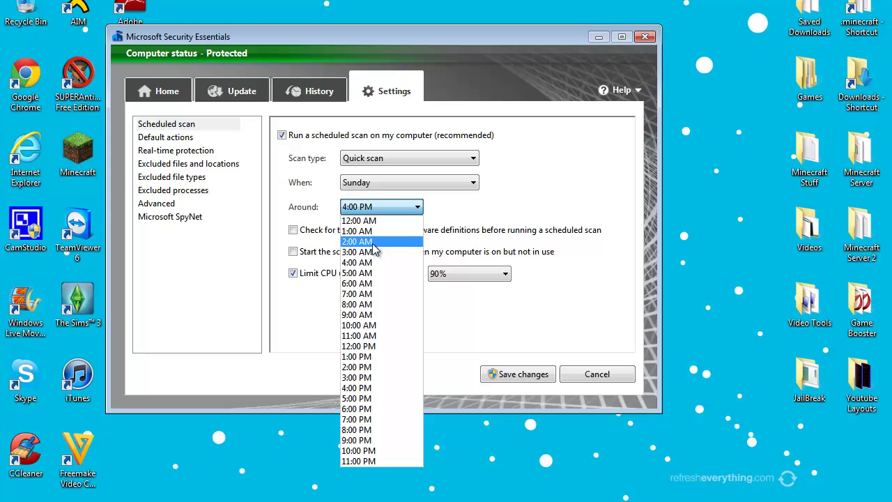
{"action": "left_click", "coordinate": [374, 247]}
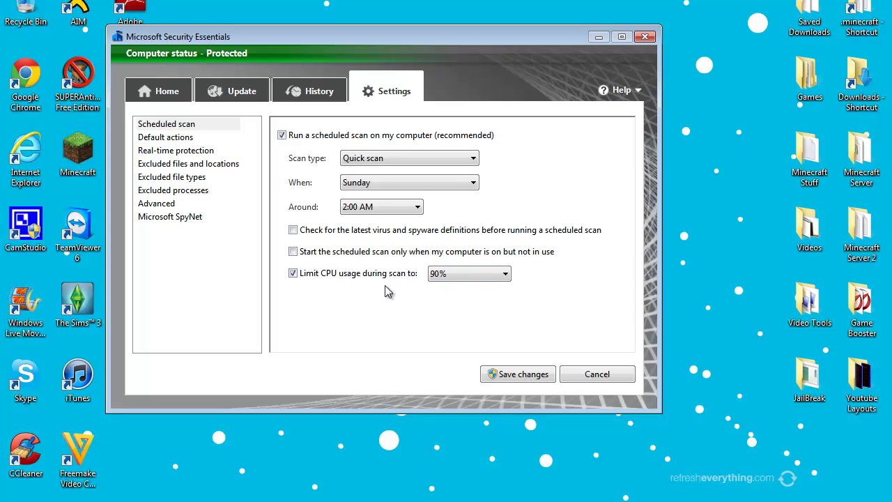
Limit scan CPU use to 80%, scan only when idle, and check definitions first.
{"action": "left_click", "coordinate": [488, 280]}
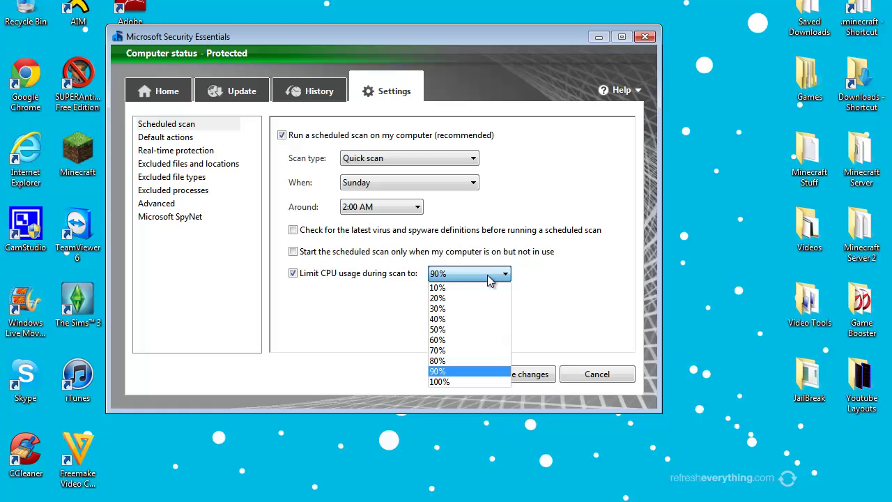
{"action": "left_click", "coordinate": [489, 278]}
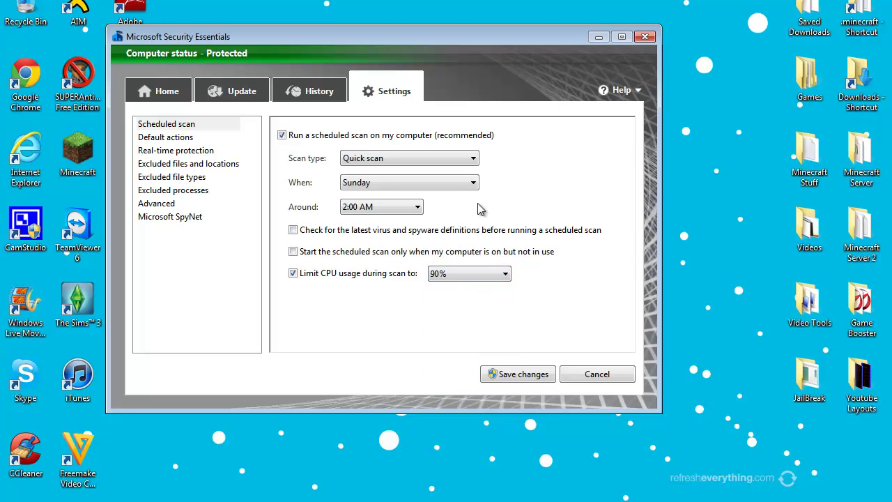
{"action": "left_click", "coordinate": [453, 276]}
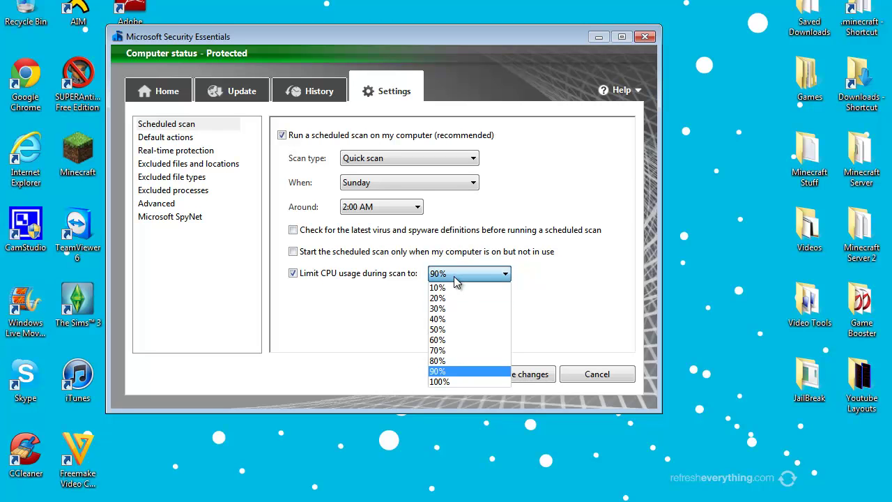
{"action": "left_click", "coordinate": [471, 362]}
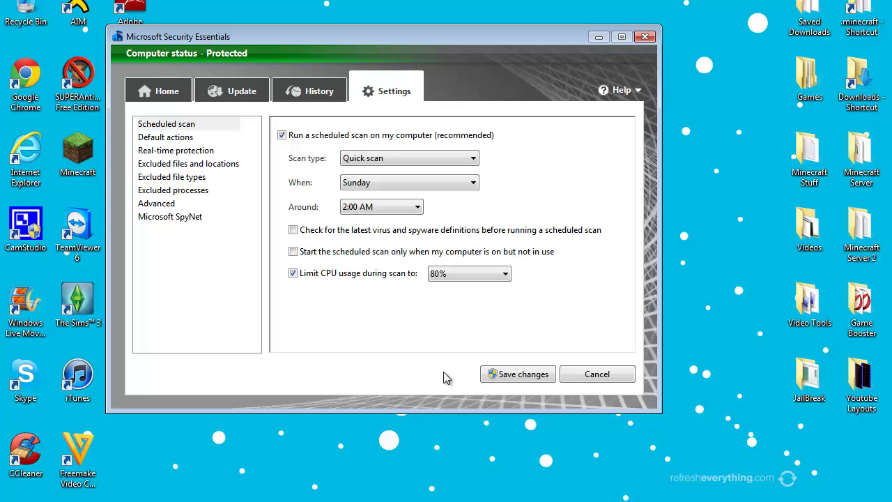
{"action": "left_click", "coordinate": [380, 256]}
{"action": "left_click", "coordinate": [461, 231]}
Review Default actions and Real-time protection, leaving file monitoring on Monitor all files.
{"action": "left_click", "coordinate": [185, 138]}
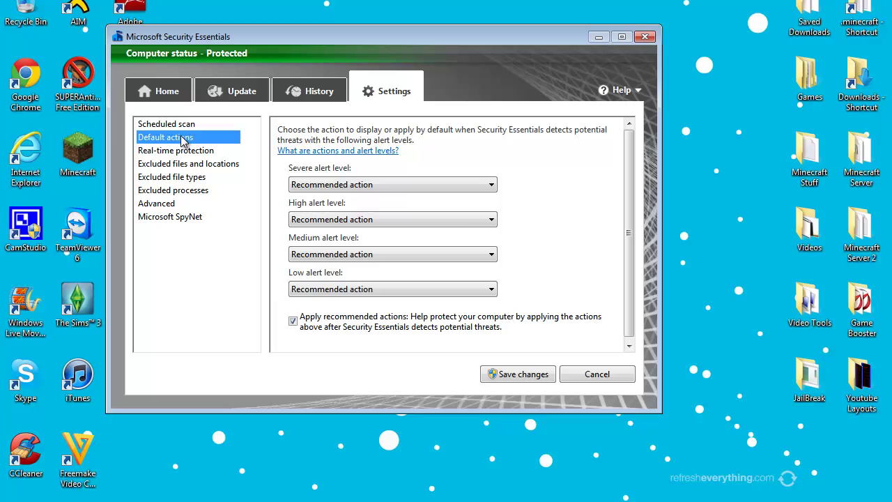
{"action": "scroll", "coordinate": [633, 233], "scroll_direction": "up", "scroll_amount": 1}
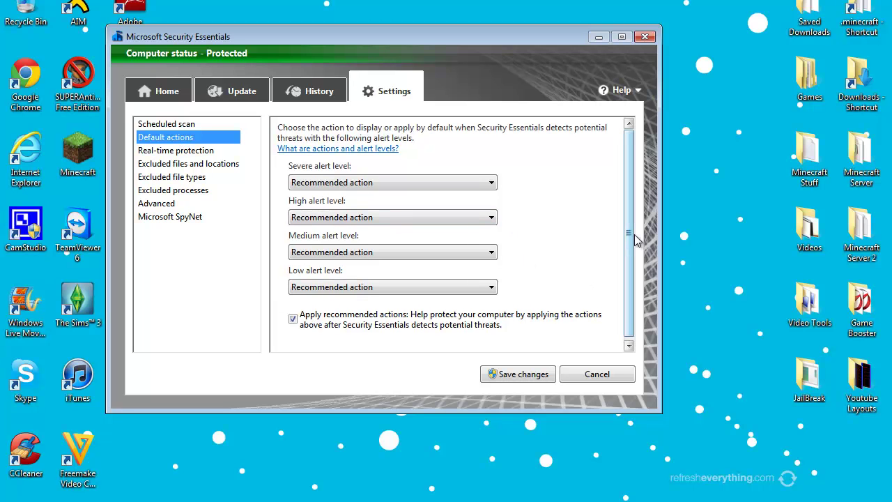
{"action": "left_click", "coordinate": [192, 156]}
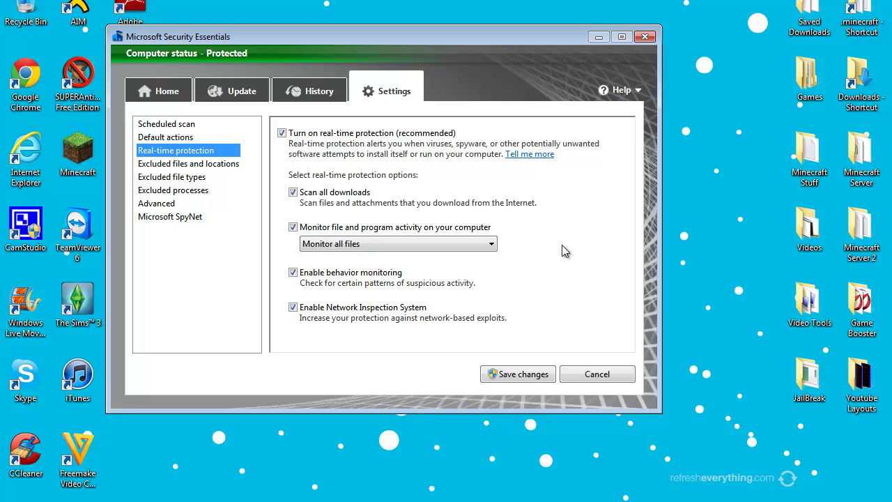
{"action": "left_click", "coordinate": [703, 160]}
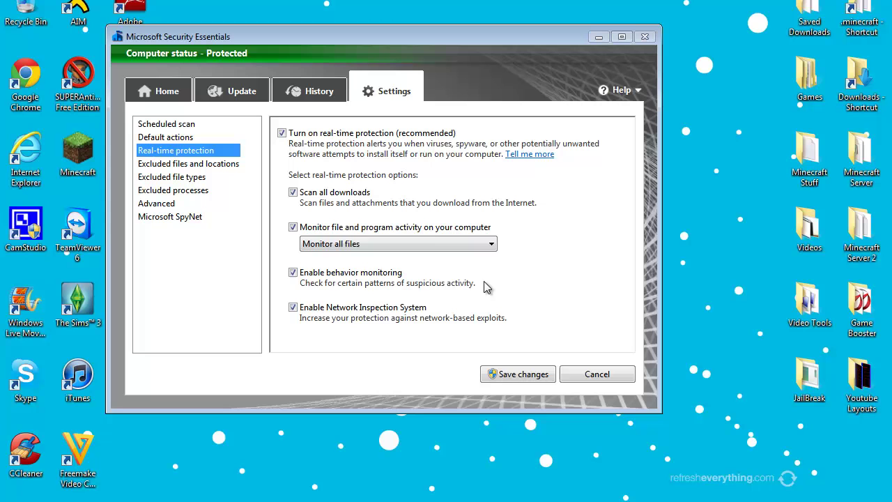
{"action": "left_click", "coordinate": [349, 244]}
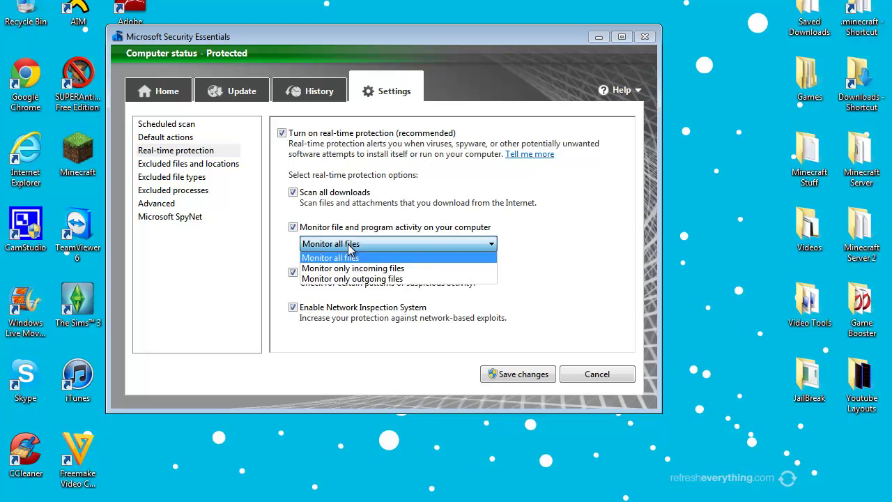
{"action": "left_click", "coordinate": [352, 253]}
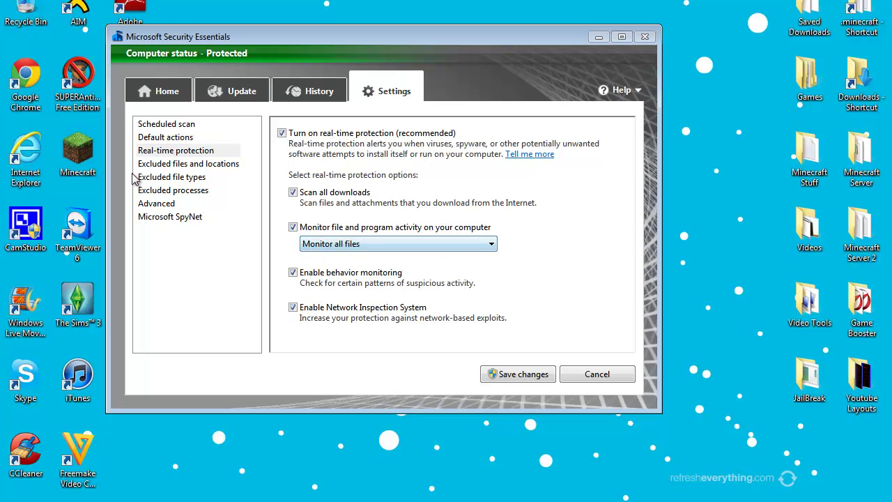
Look over the Excluded files and locations and Excluded file types pages.
{"action": "left_click", "coordinate": [177, 163]}
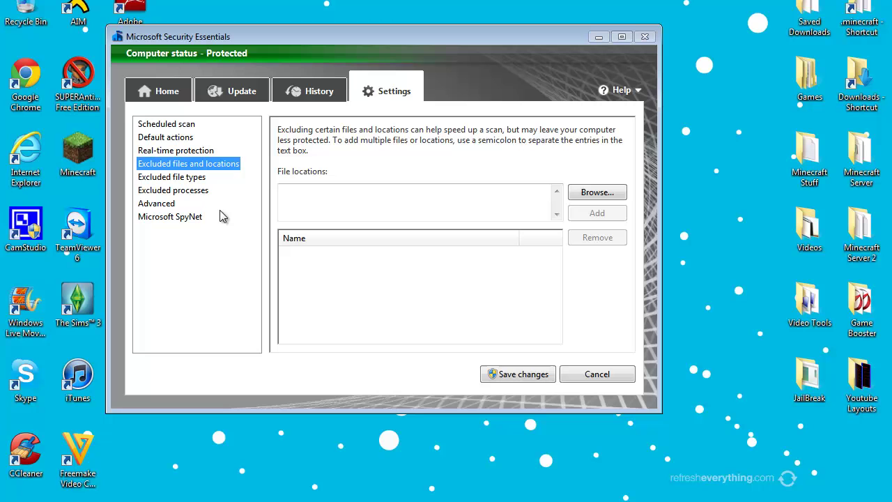
{"action": "left_click", "coordinate": [196, 181]}
{"action": "left_click", "coordinate": [206, 167]}
{"action": "left_click", "coordinate": [203, 179]}
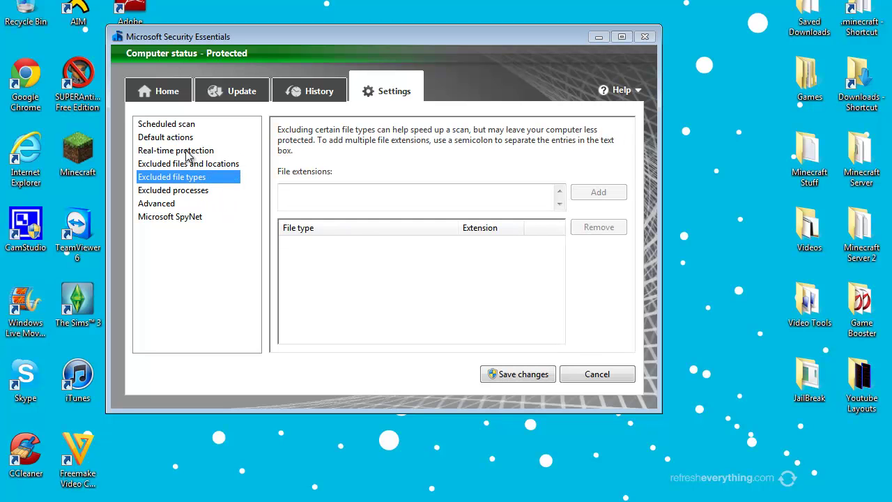
Cycle through Default actions, Real-time protection and exclusion pages, finishing on Advanced.
{"action": "left_click", "coordinate": [176, 152]}
{"action": "left_click", "coordinate": [174, 138]}
{"action": "left_click", "coordinate": [176, 151]}
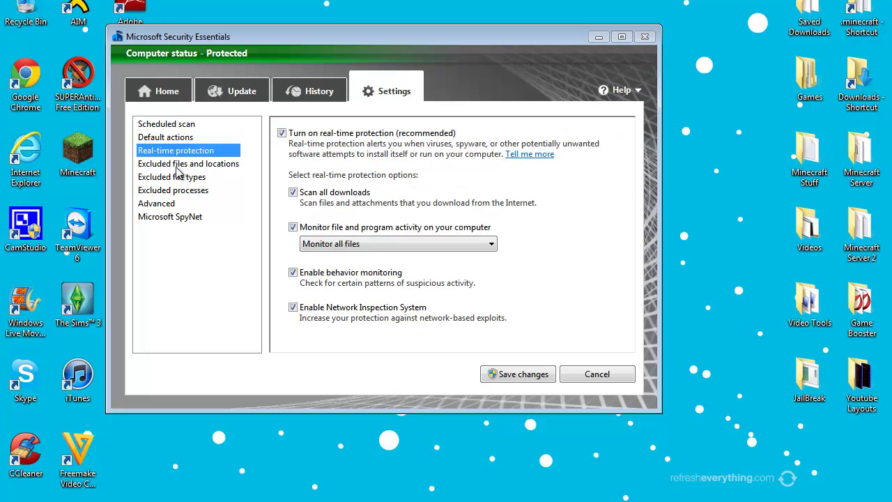
{"action": "left_click", "coordinate": [176, 163]}
{"action": "left_click", "coordinate": [175, 177]}
{"action": "left_click", "coordinate": [176, 189]}
{"action": "left_click", "coordinate": [179, 176]}
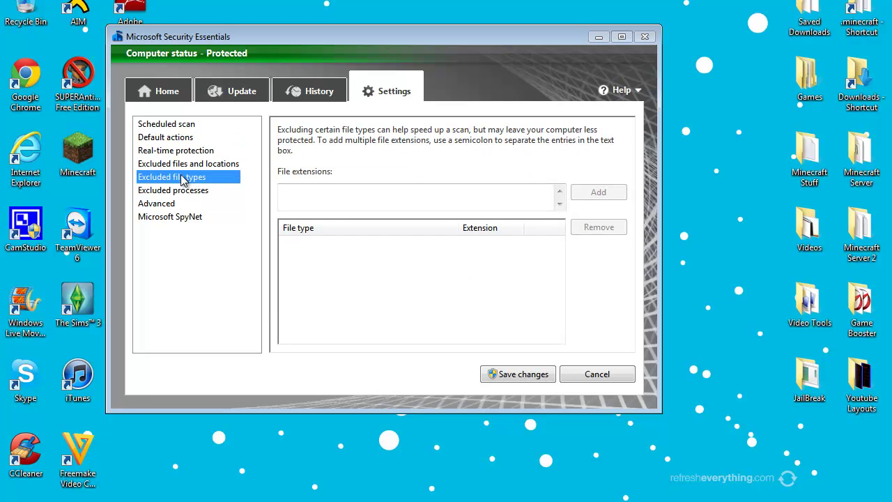
{"action": "left_click", "coordinate": [184, 163]}
{"action": "left_click", "coordinate": [188, 192]}
{"action": "left_click", "coordinate": [193, 180]}
{"action": "left_click", "coordinate": [186, 205]}
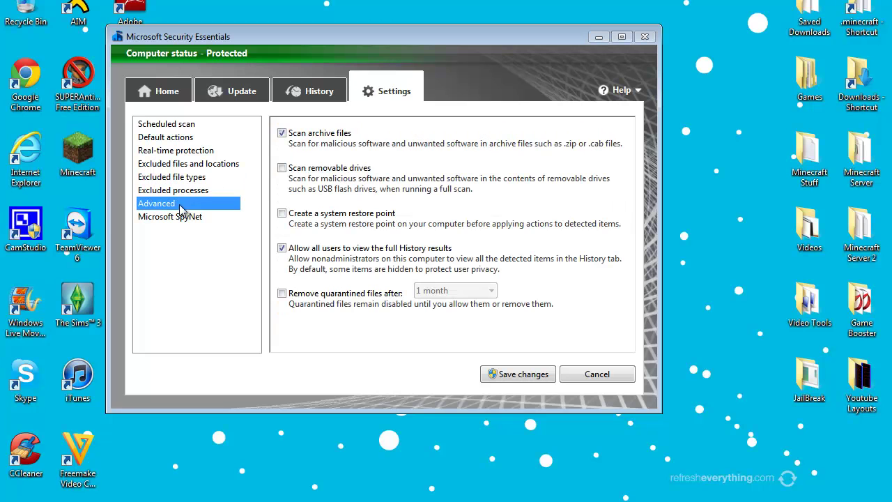
Enable Scan removable drives on the Advanced page and move the window toward the top.
{"action": "left_click", "coordinate": [302, 170]}
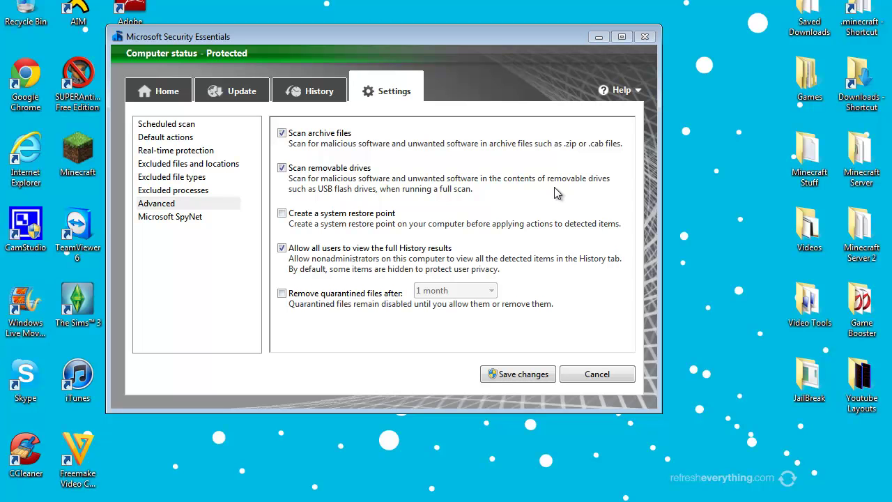
{"action": "left_click_drag", "start_coordinate": [485, 38], "coordinate": [479, 44]}
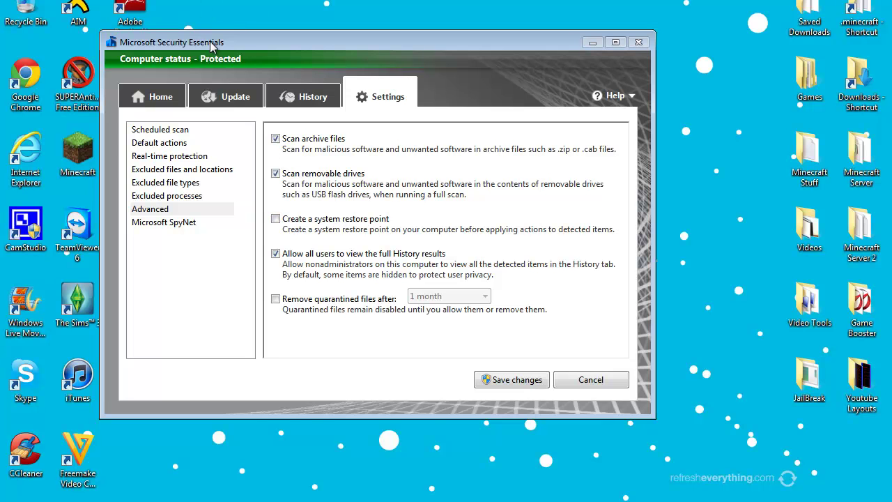
{"action": "left_click_drag", "start_coordinate": [208, 49], "coordinate": [216, 20]}
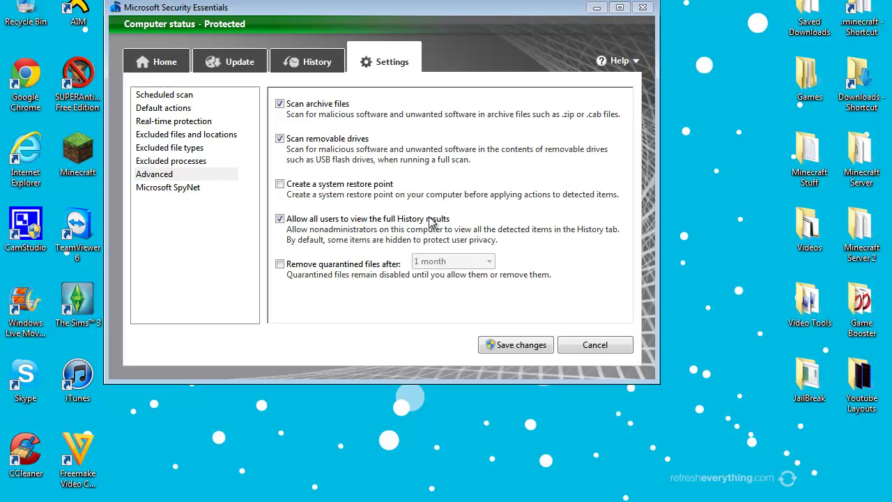
Check the detection history, then return to Advanced options with quarantine auto-removal toggled back off.
{"action": "left_click", "coordinate": [310, 62]}
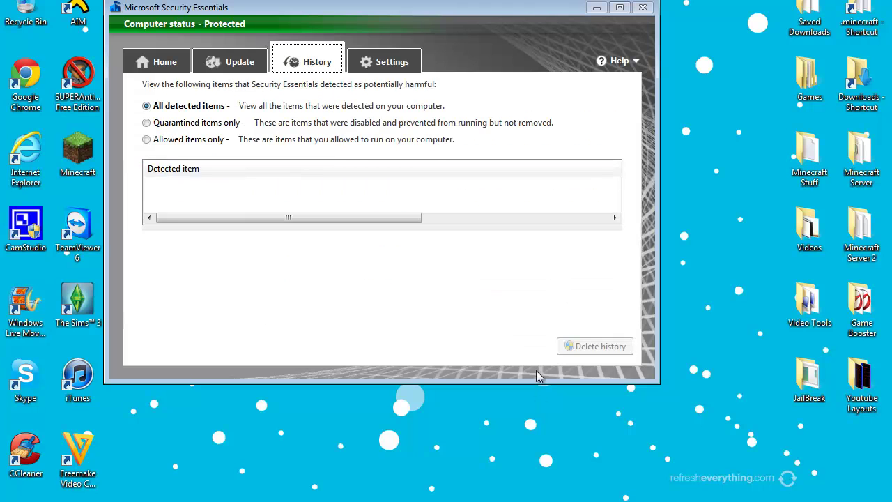
{"action": "left_click", "coordinate": [362, 65]}
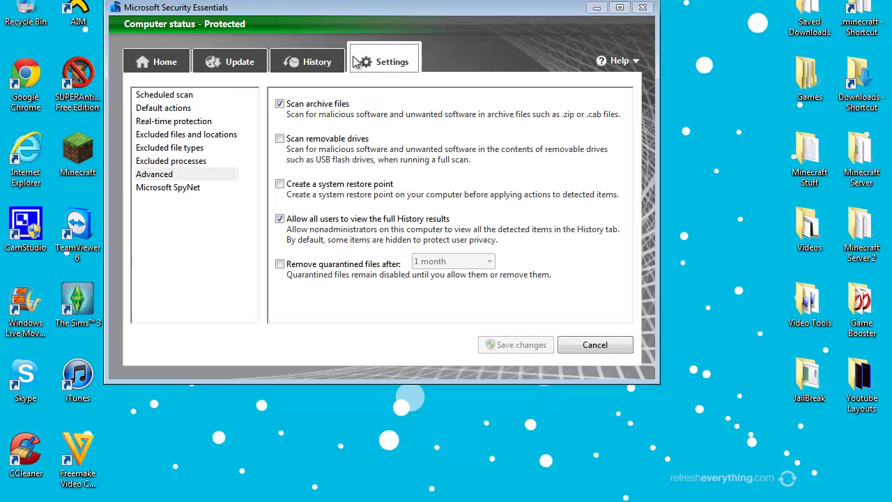
{"action": "left_click", "coordinate": [341, 264]}
{"action": "left_click", "coordinate": [463, 261]}
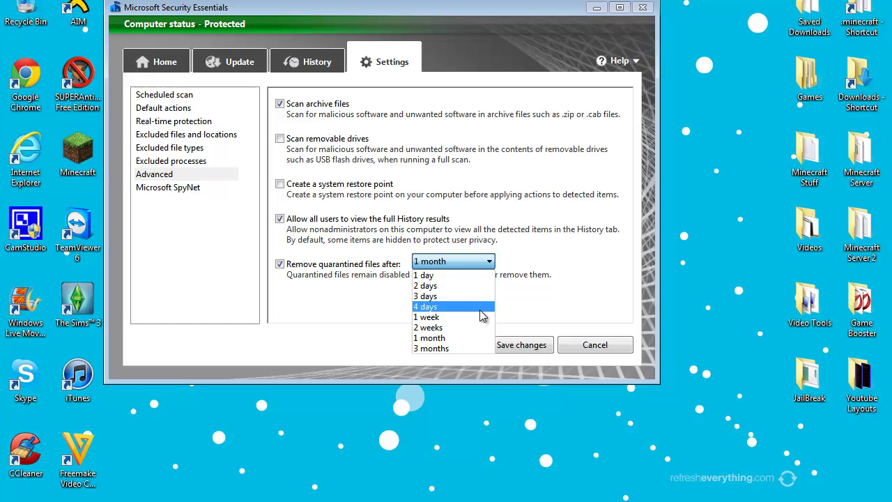
{"action": "left_click", "coordinate": [359, 265]}
{"action": "left_click", "coordinate": [358, 265]}
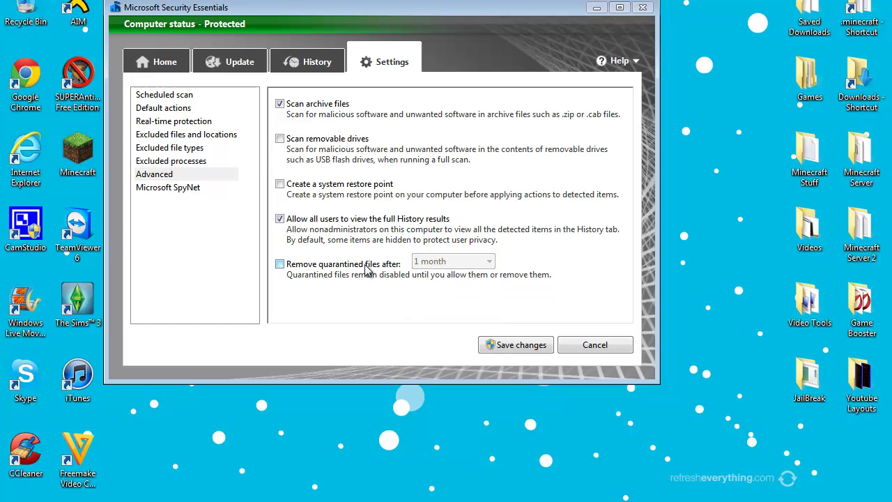
{"action": "left_click", "coordinate": [149, 161]}
{"action": "left_click", "coordinate": [155, 174]}
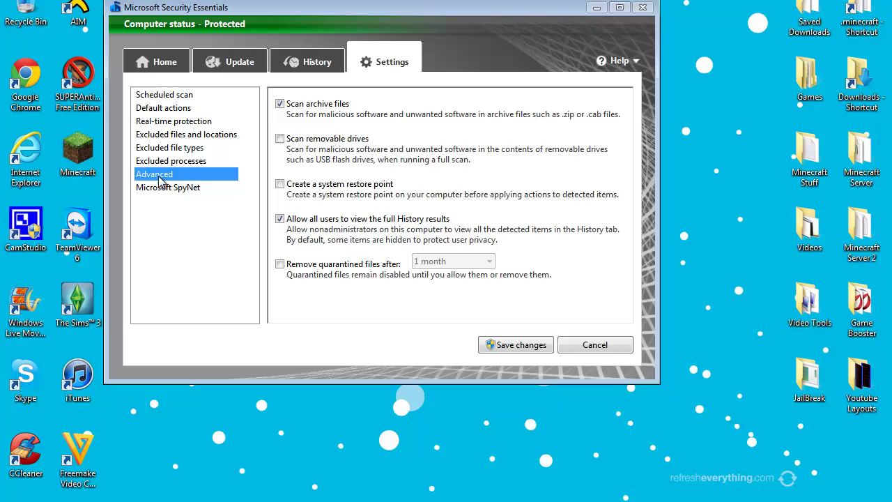
Open the Microsoft SpyNet page and scroll through its membership options, keeping Basic membership selected.
{"action": "left_click", "coordinate": [175, 188]}
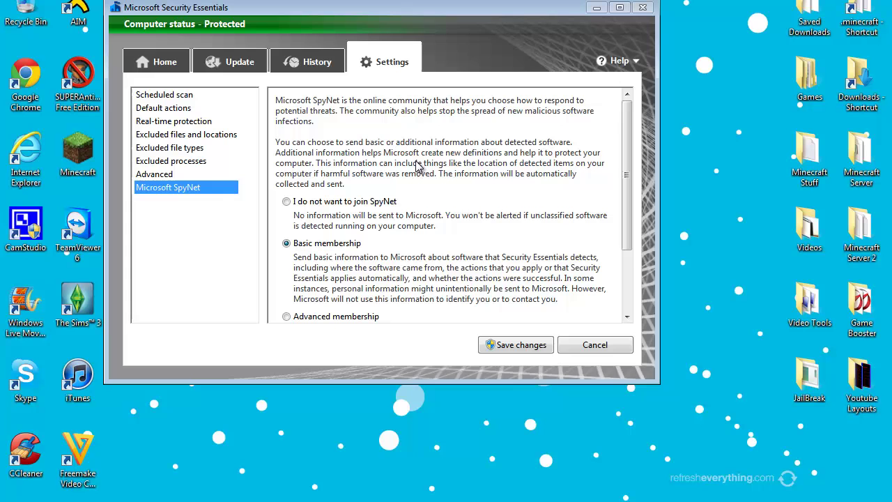
{"action": "left_click_drag", "start_coordinate": [633, 200], "coordinate": [644, 280]}
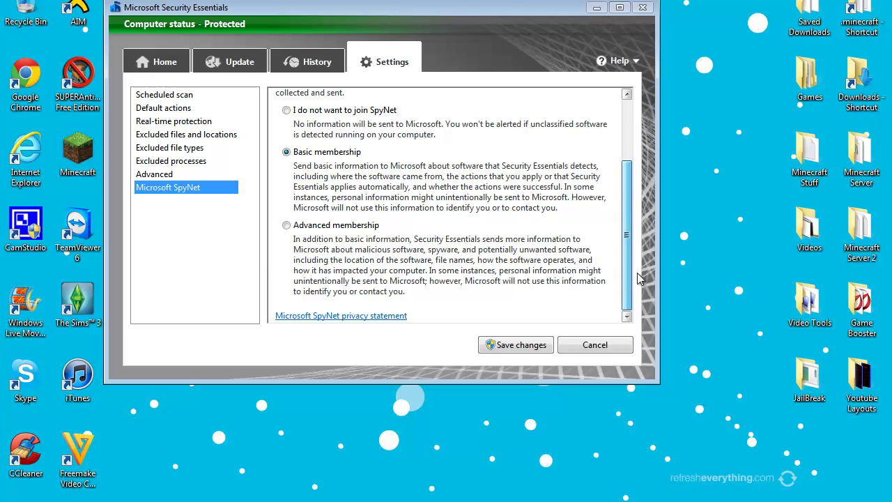
{"action": "scroll", "coordinate": [639, 277], "scroll_direction": "up", "scroll_amount": 3}
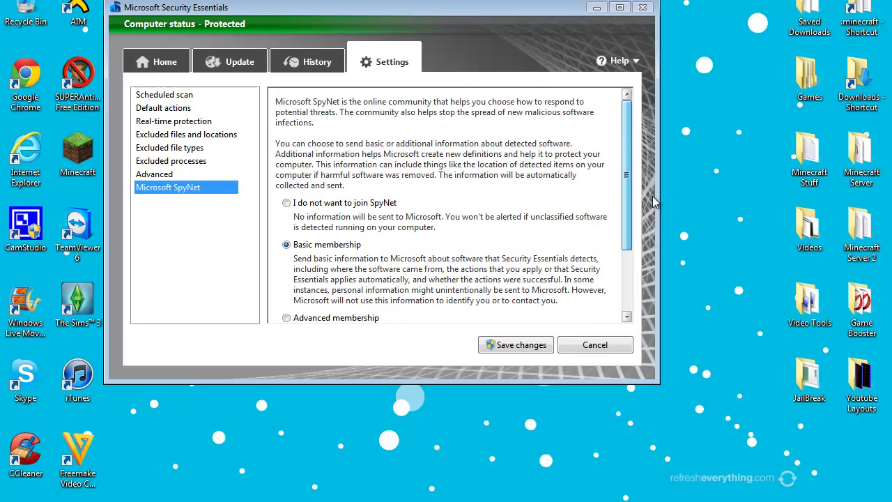
{"action": "scroll", "coordinate": [446, 202], "scroll_direction": "down", "scroll_amount": 1}
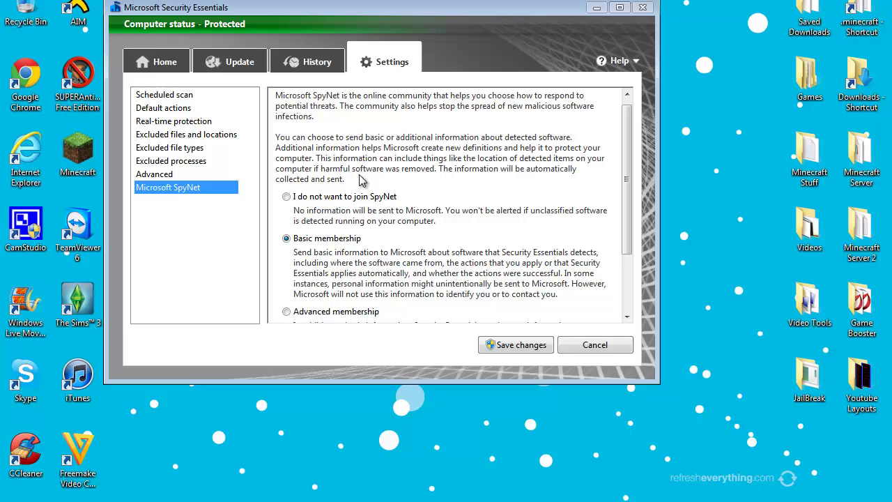
Look through the Help menu options, then maximize the Security Essentials window to full screen.
{"action": "left_click", "coordinate": [636, 62]}
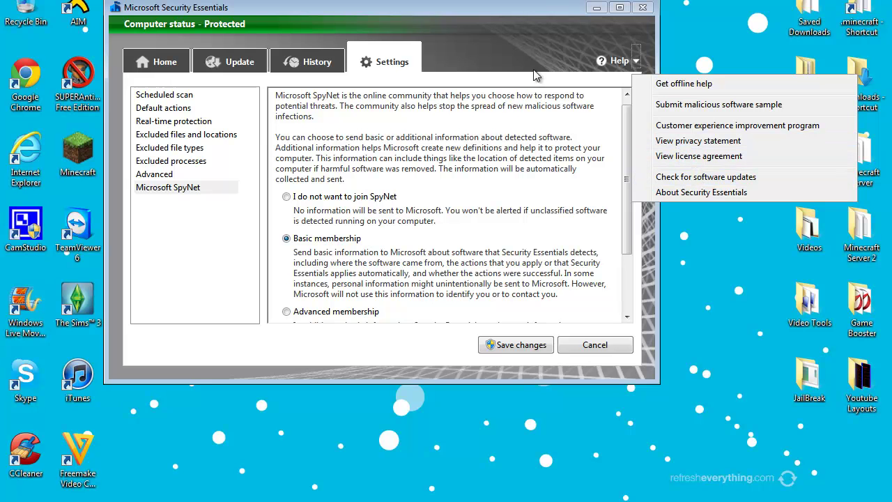
{"action": "left_click", "coordinate": [504, 37]}
{"action": "double_click", "coordinate": [479, 10]}
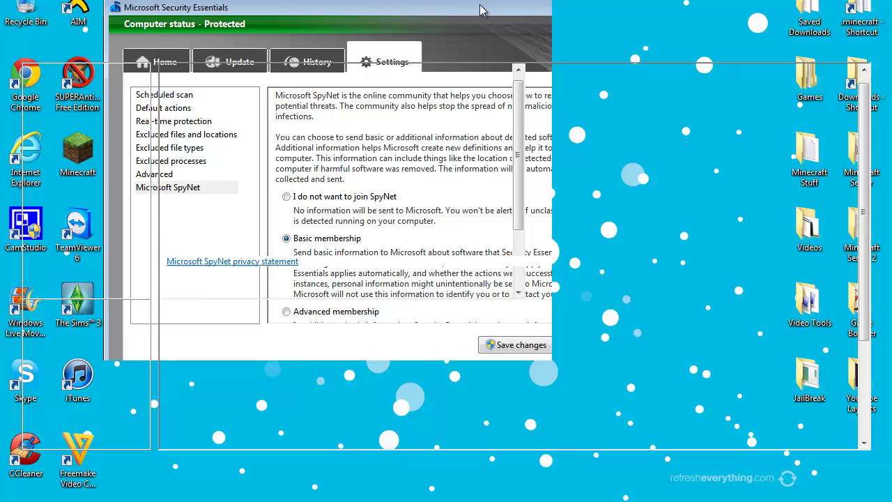